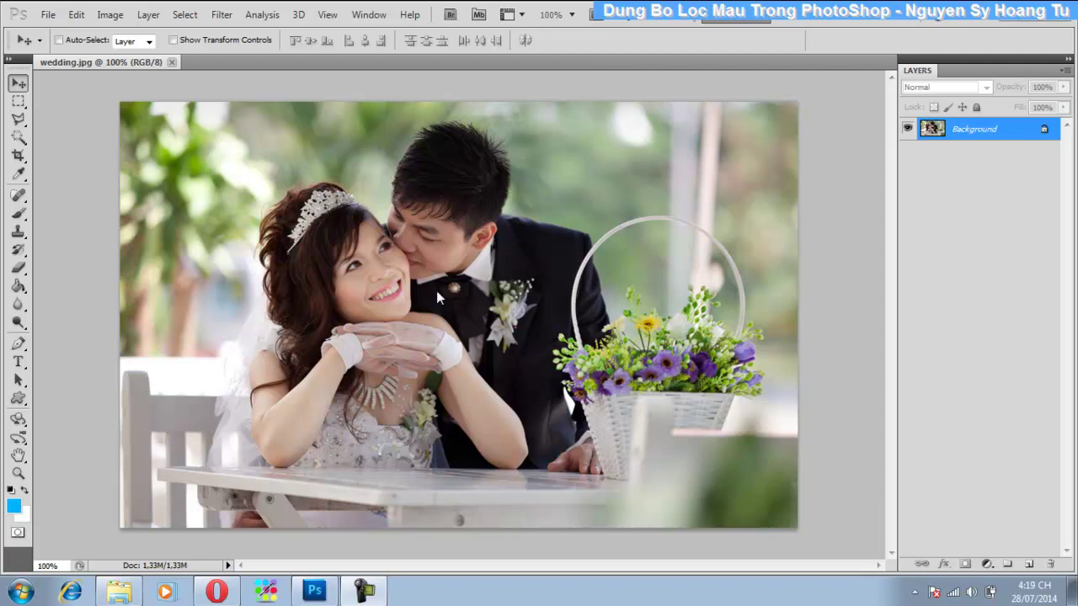
Step: Close and reopen wedding.jpg, then bring up the Image > Adjustments commands
{"action": "left_click", "coordinate": [170, 61]}
{"action": "left_click", "coordinate": [47, 13]}
{"action": "left_click", "coordinate": [66, 43]}
{"action": "left_click", "coordinate": [613, 180]}
{"action": "left_click", "coordinate": [912, 384]}
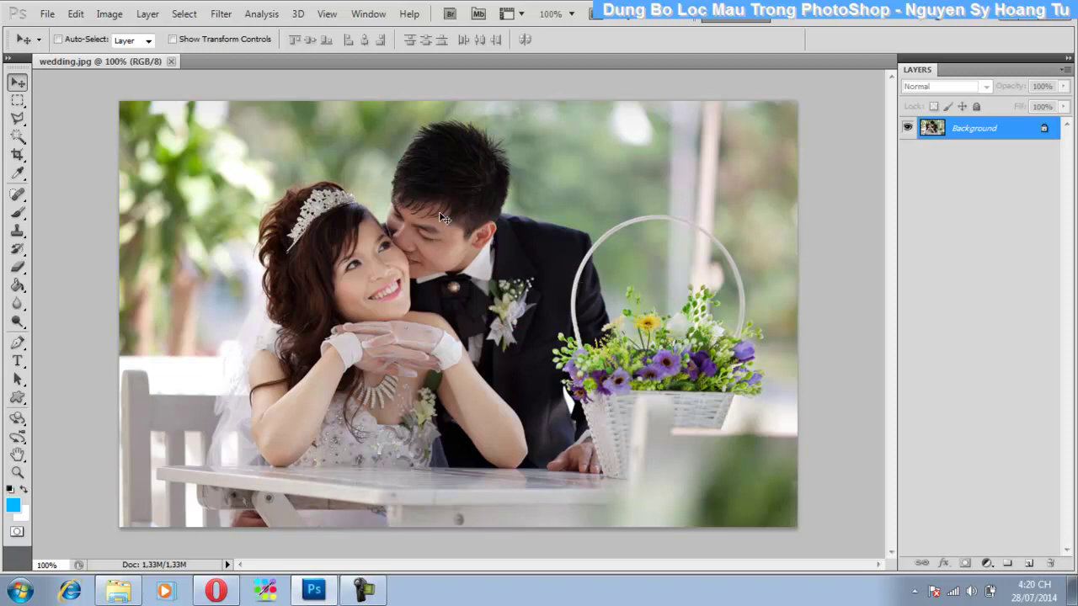
{"action": "left_click", "coordinate": [114, 18]}
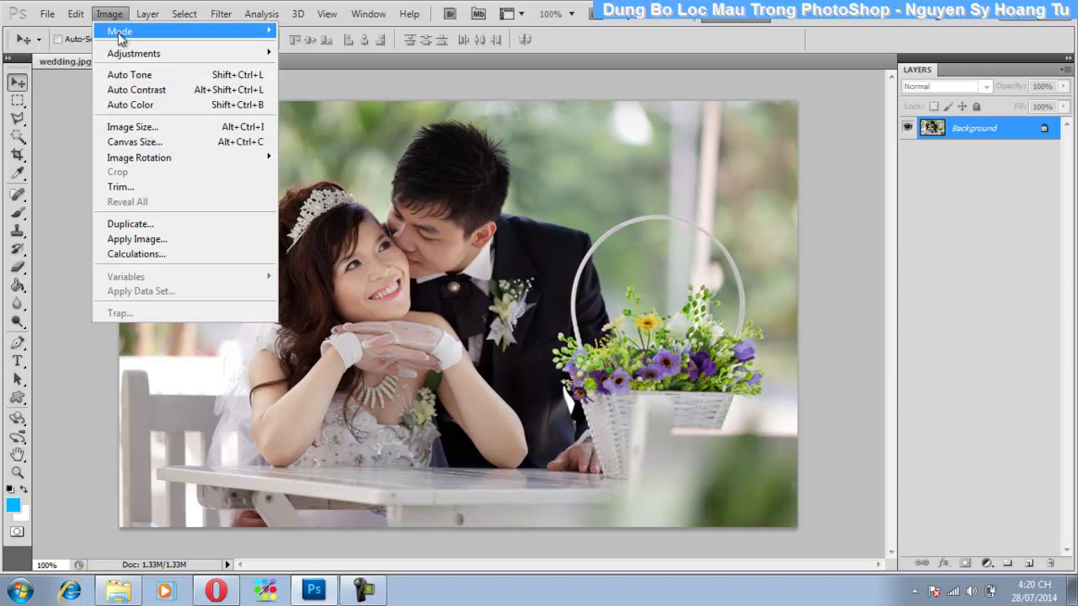
{"action": "mouse_move", "coordinate": [133, 53]}
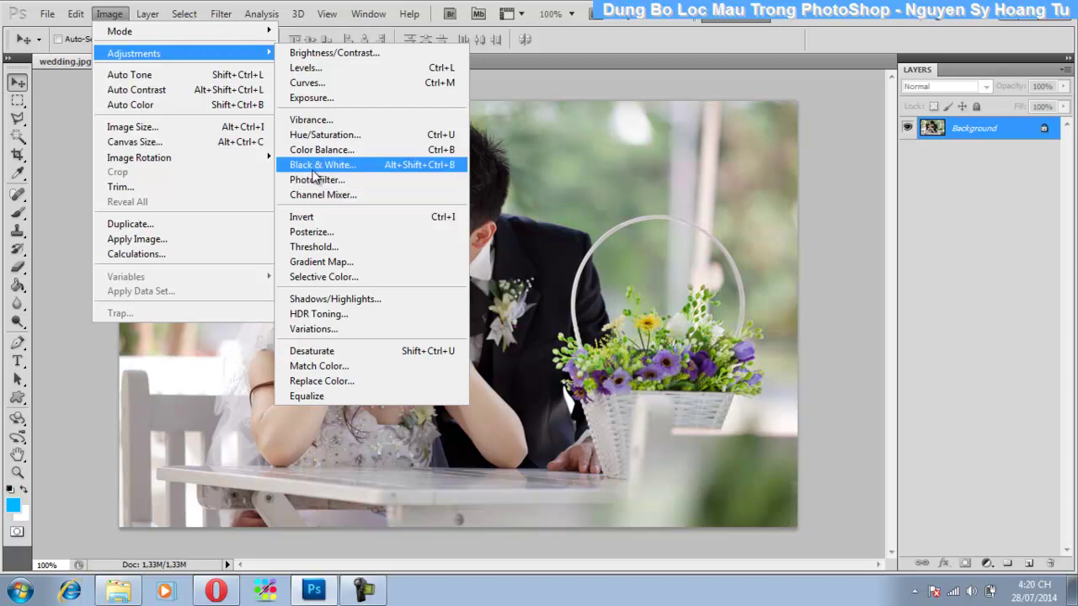
Step: Open Photo Filter beside the couple and keep Warming Filter (85) at 25% density
{"action": "left_click", "coordinate": [318, 181]}
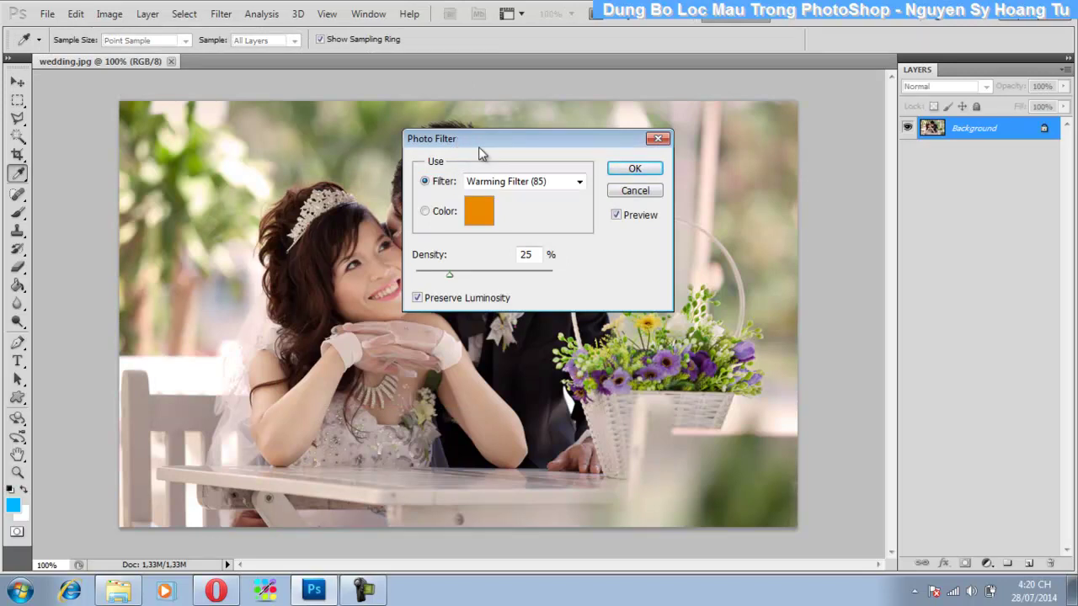
{"action": "left_click_drag", "start_coordinate": [478, 146], "coordinate": [648, 243]}
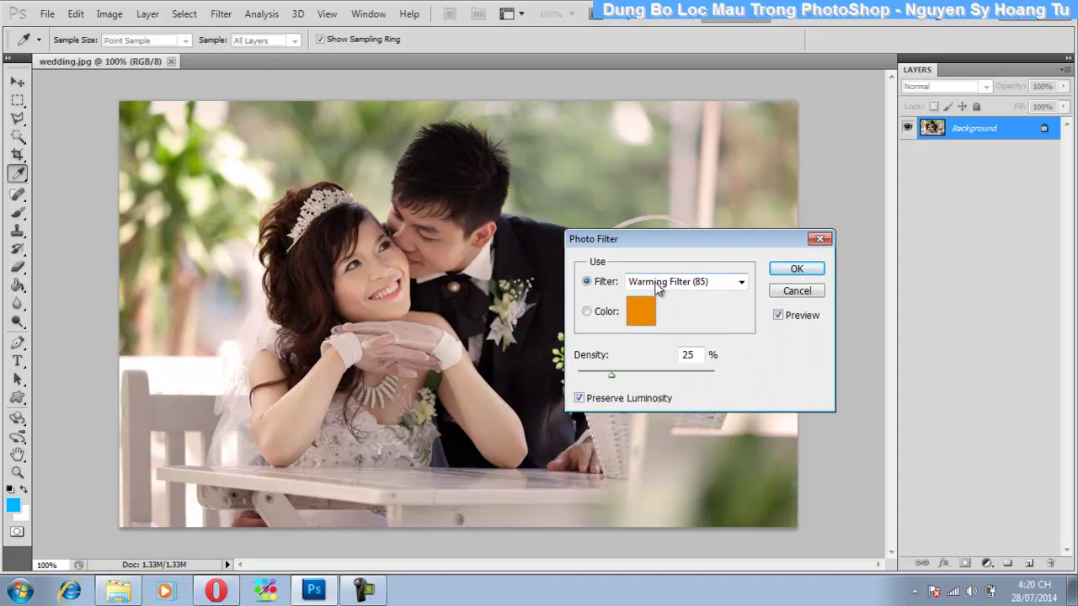
{"action": "left_click", "coordinate": [657, 284]}
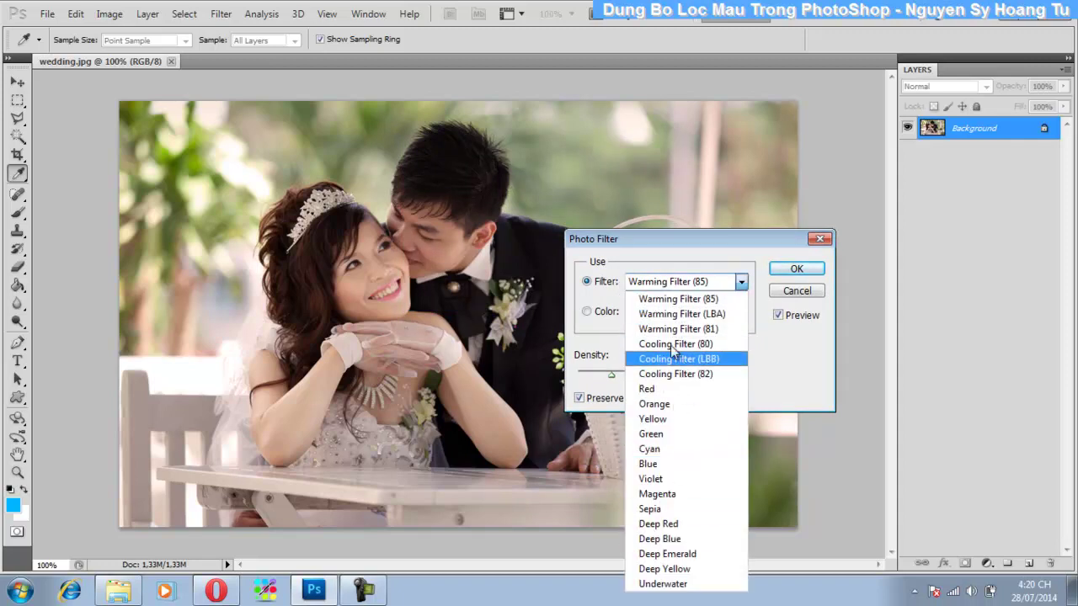
{"action": "left_click", "coordinate": [681, 303]}
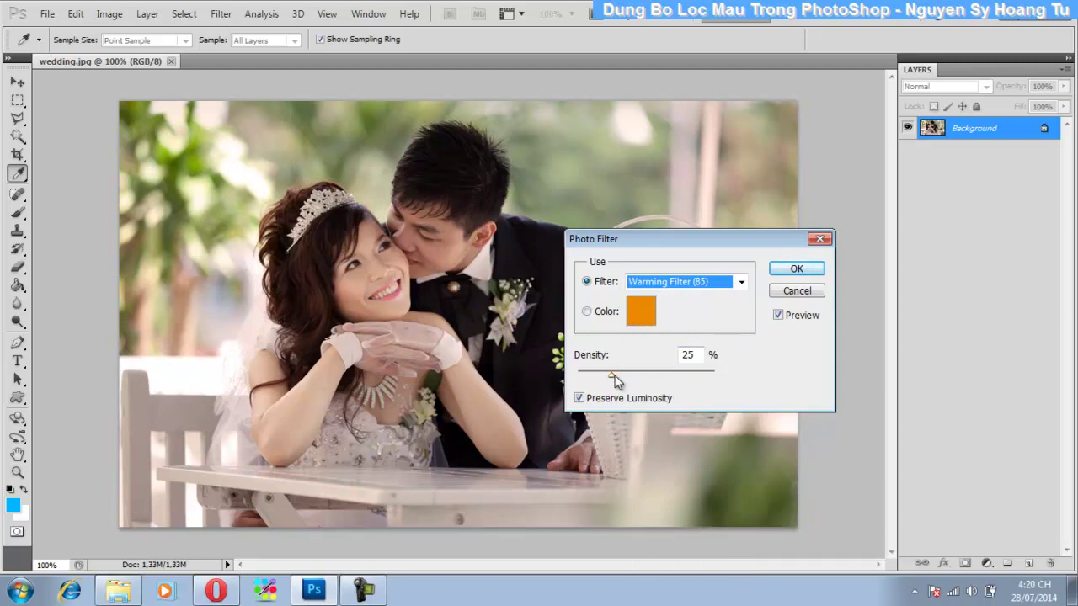
Step: Try Warming Filter (LBA), taking density from full strength down to about 66%
{"action": "left_click_drag", "start_coordinate": [613, 377], "coordinate": [701, 380]}
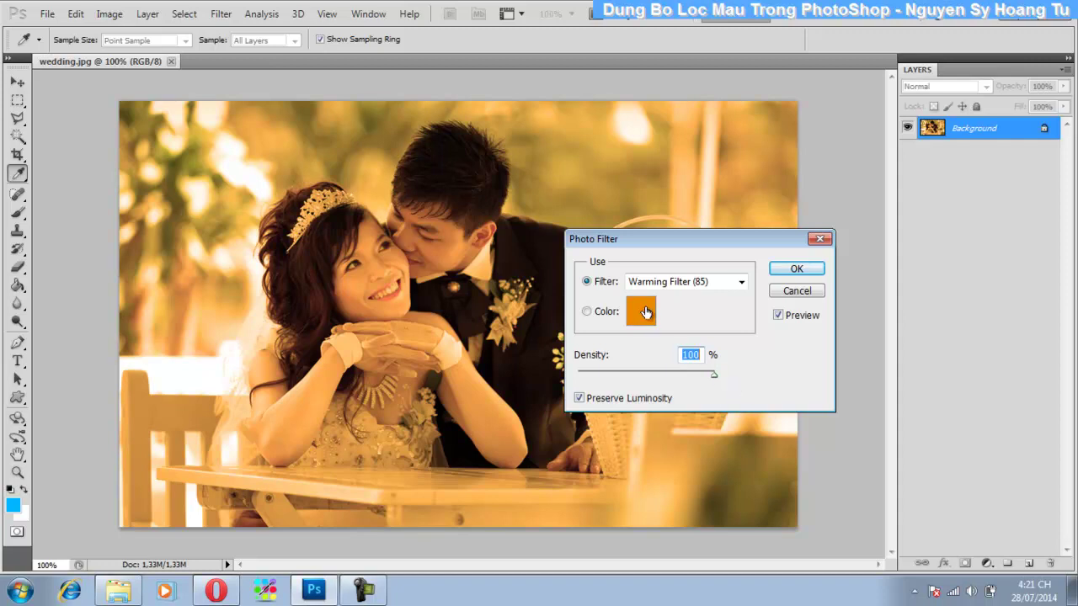
{"action": "left_click", "coordinate": [684, 282]}
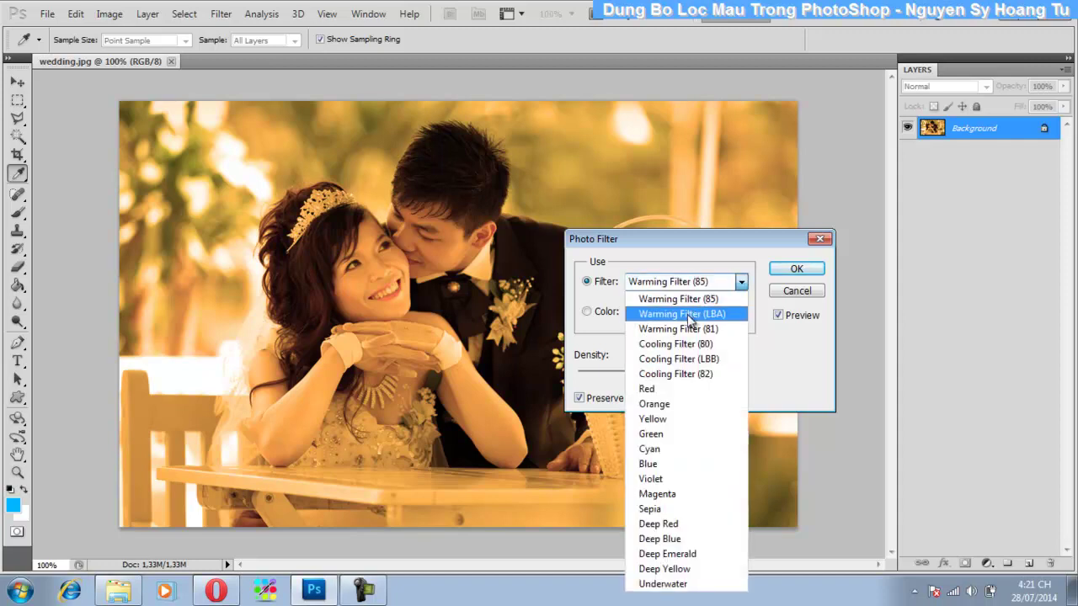
{"action": "left_click", "coordinate": [684, 313]}
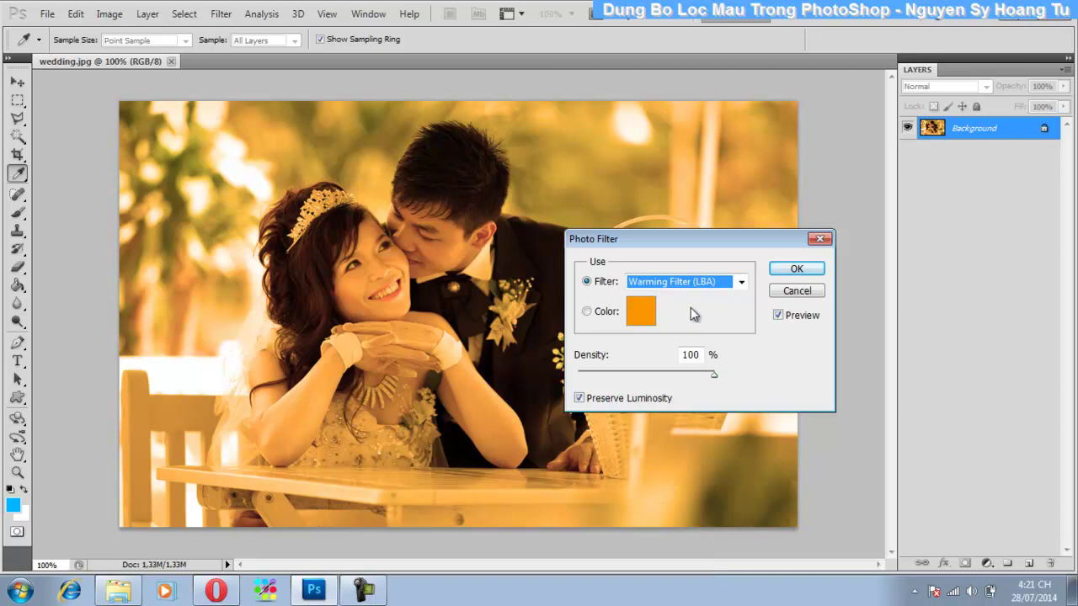
{"action": "left_click", "coordinate": [713, 373]}
{"action": "mouse_move", "coordinate": [688, 378]}
{"action": "left_mouse_down"}
{"action": "mouse_move", "coordinate": [622, 377]}
{"action": "mouse_move", "coordinate": [668, 380]}
{"action": "left_mouse_up"}
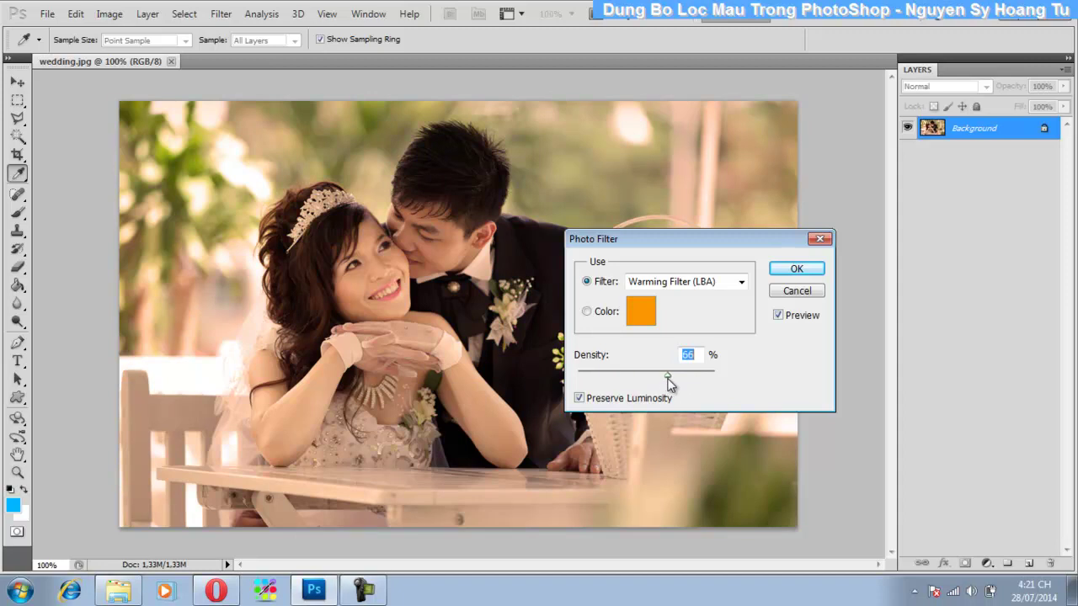
Step: Switch to Warming Filter (81) and raise density to about 87%
{"action": "left_click", "coordinate": [675, 281]}
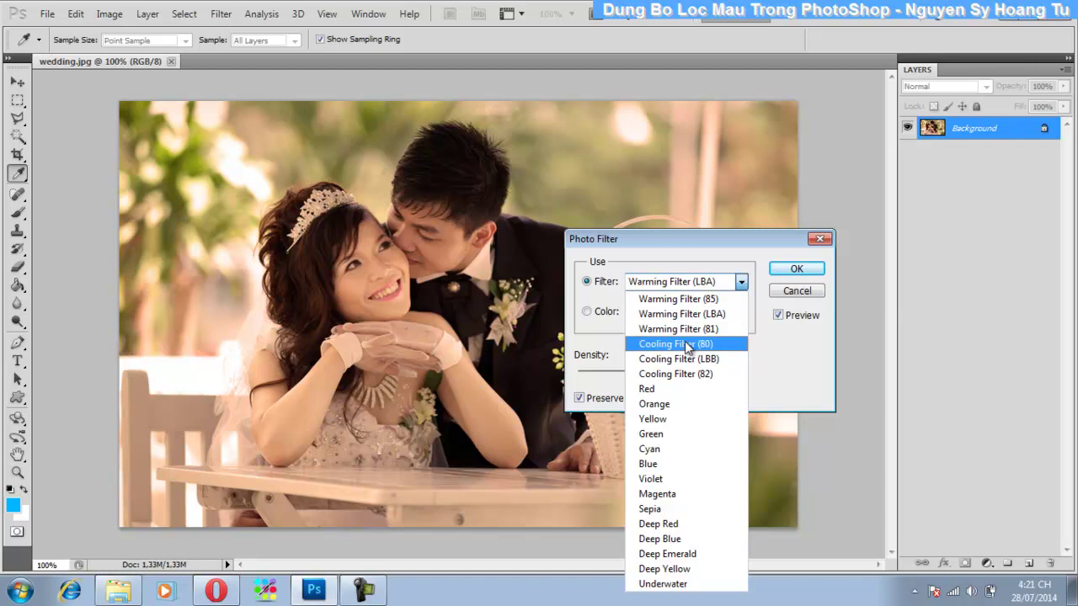
{"action": "left_click", "coordinate": [684, 329]}
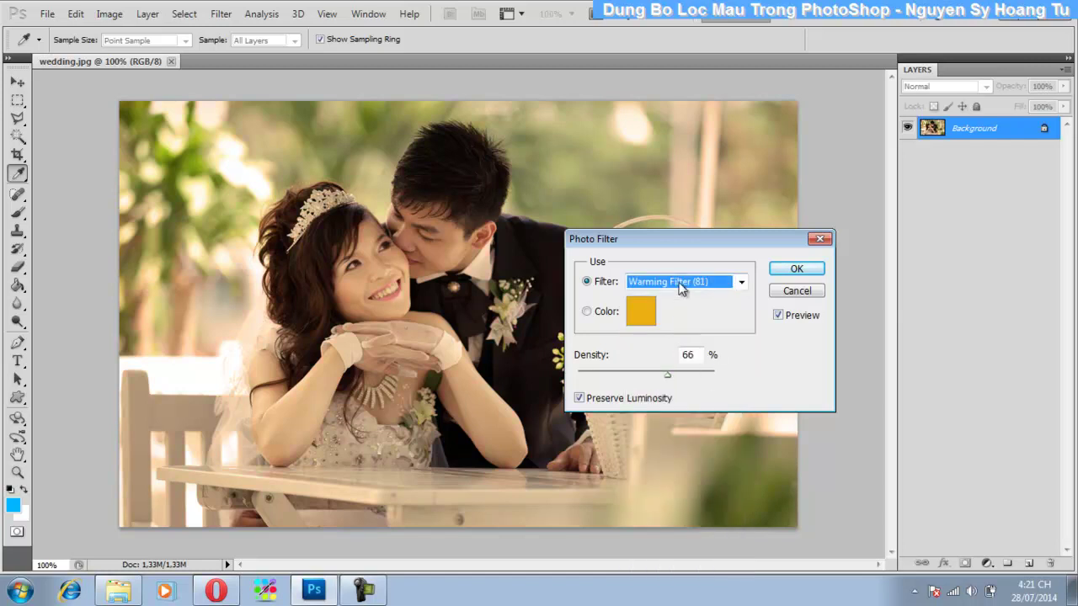
{"action": "left_click_drag", "start_coordinate": [668, 376], "coordinate": [722, 382]}
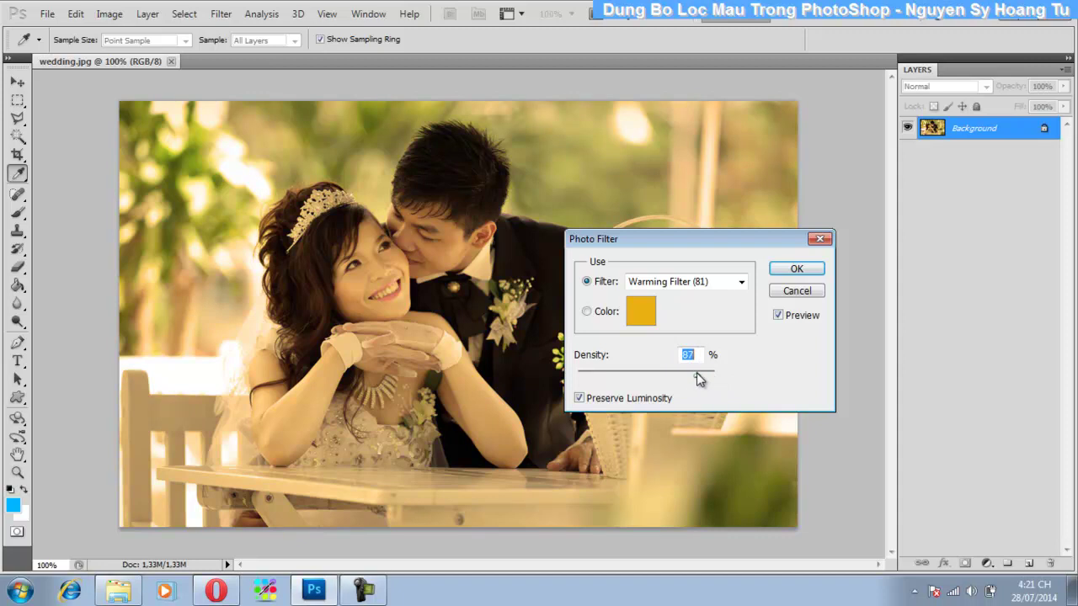
{"action": "left_click", "coordinate": [682, 281]}
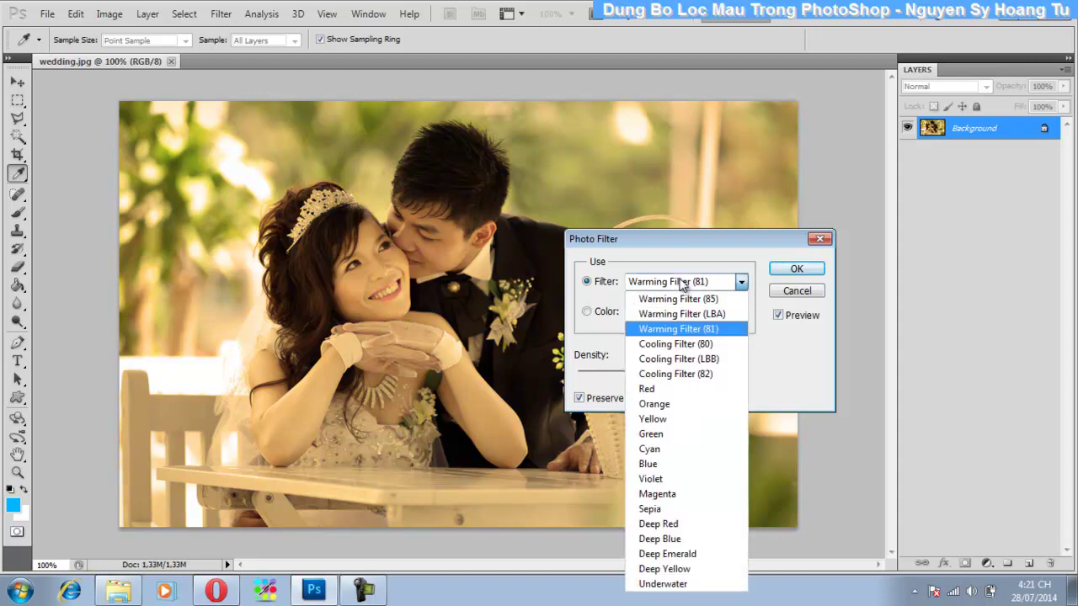
Step: Try Cooling Filter (80), then the Red filter at 72% density
{"action": "left_click", "coordinate": [687, 345]}
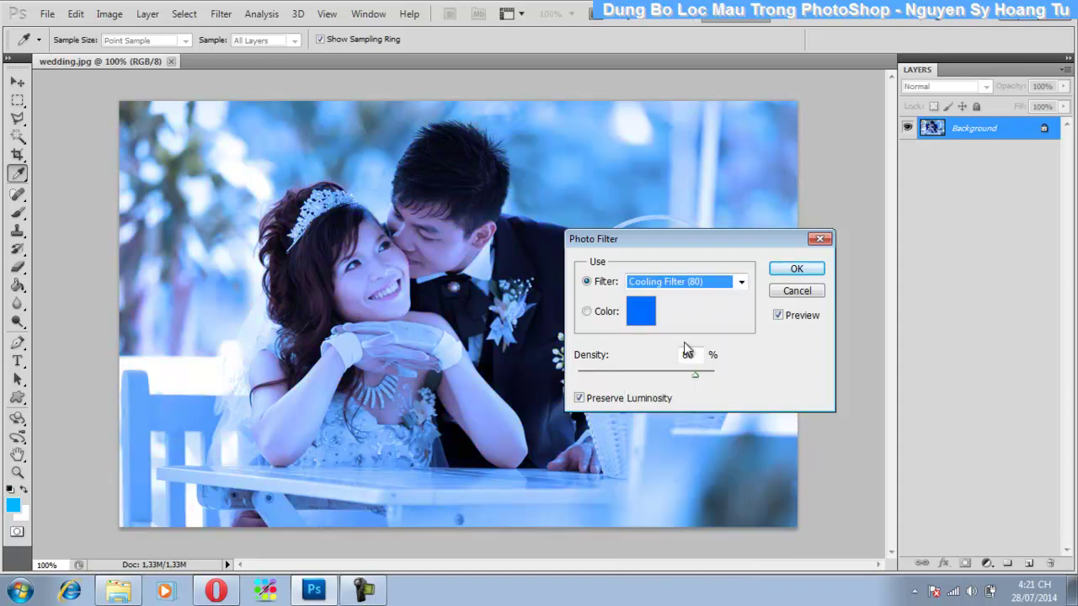
{"action": "mouse_move", "coordinate": [694, 374]}
{"action": "left_mouse_down"}
{"action": "mouse_move", "coordinate": [634, 376]}
{"action": "mouse_move", "coordinate": [697, 382]}
{"action": "mouse_move", "coordinate": [622, 374]}
{"action": "mouse_move", "coordinate": [640, 375]}
{"action": "left_mouse_up"}
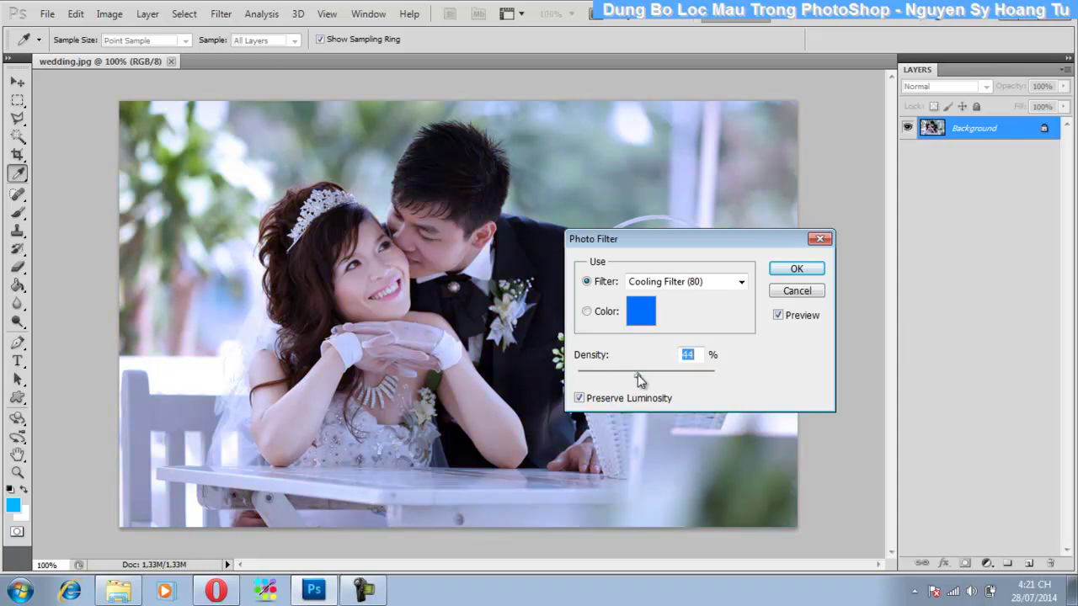
{"action": "left_click", "coordinate": [665, 280]}
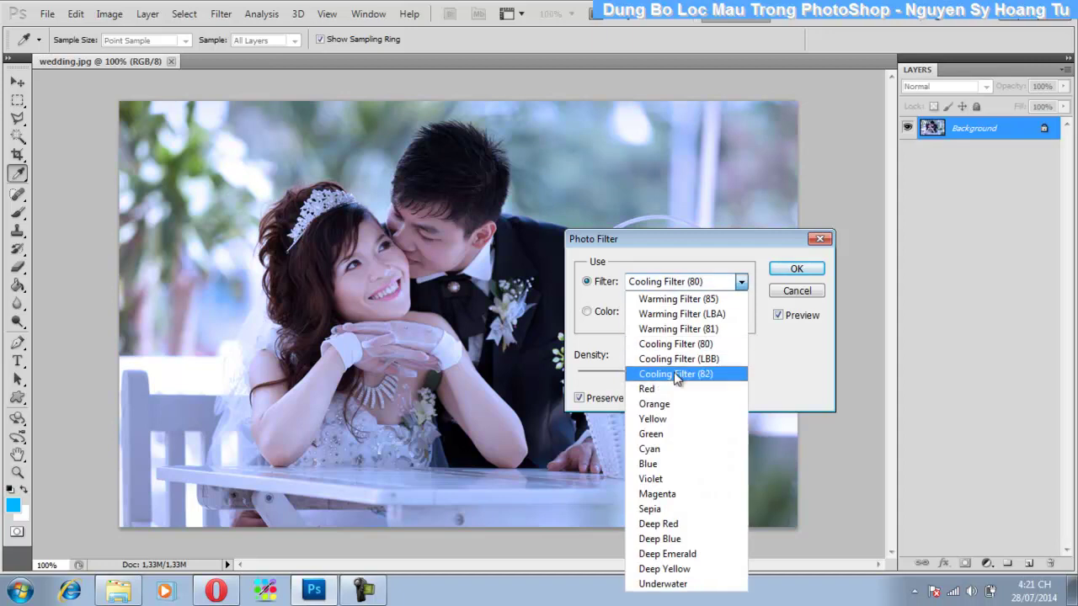
{"action": "left_click", "coordinate": [672, 392]}
{"action": "mouse_move", "coordinate": [637, 375]}
{"action": "left_mouse_down"}
{"action": "mouse_move", "coordinate": [678, 379]}
{"action": "mouse_move", "coordinate": [622, 374]}
{"action": "mouse_move", "coordinate": [685, 380]}
{"action": "left_mouse_up"}
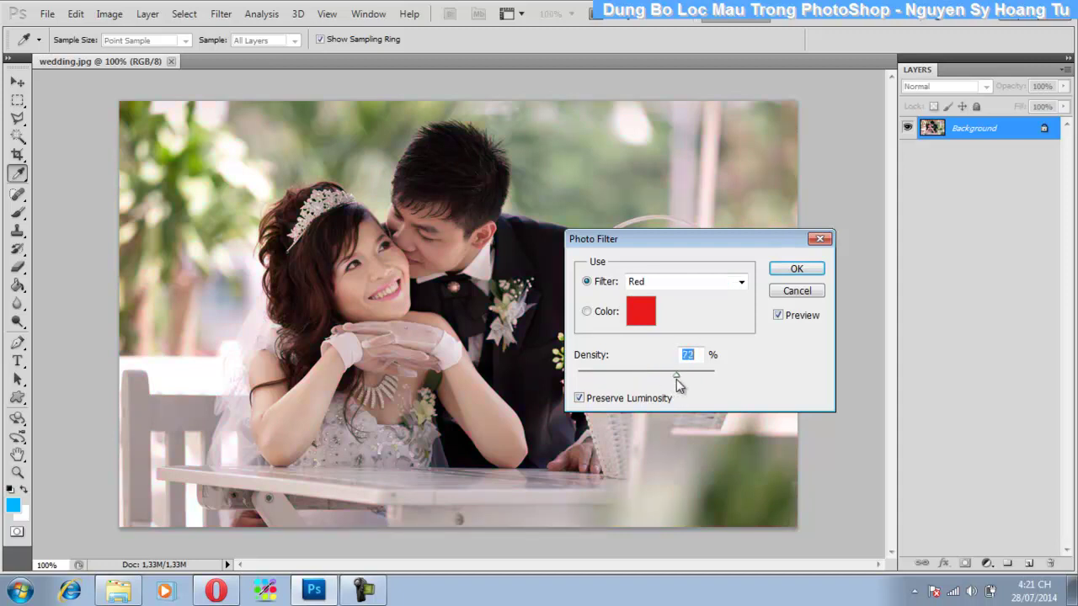
Step: Try the Magenta filter, then Deep Blue at 59% density
{"action": "left_click", "coordinate": [686, 283]}
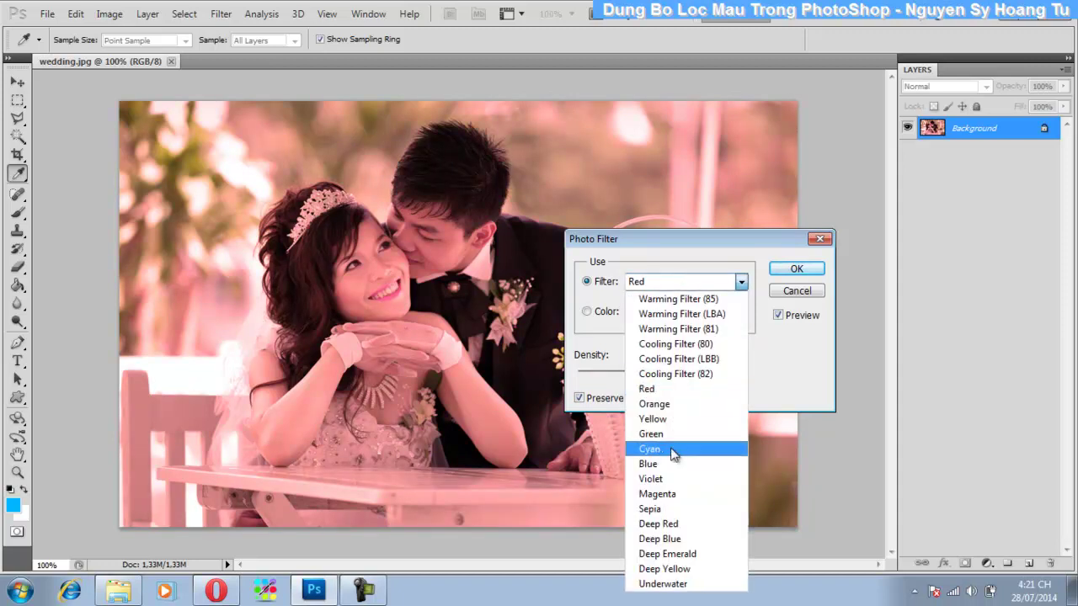
{"action": "left_click", "coordinate": [674, 494]}
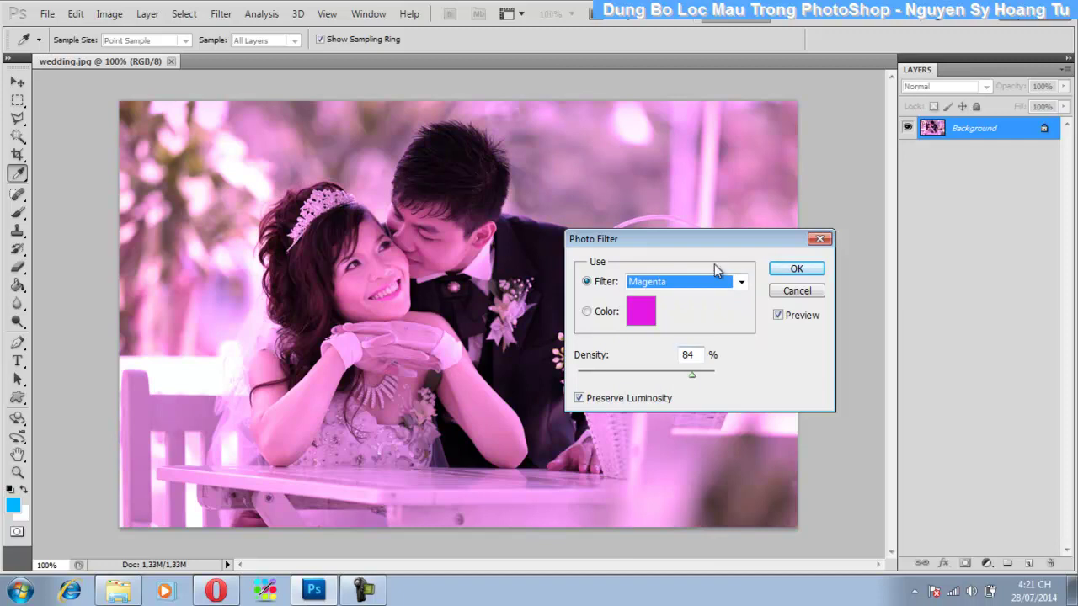
{"action": "left_click", "coordinate": [715, 283]}
{"action": "left_click", "coordinate": [680, 539]}
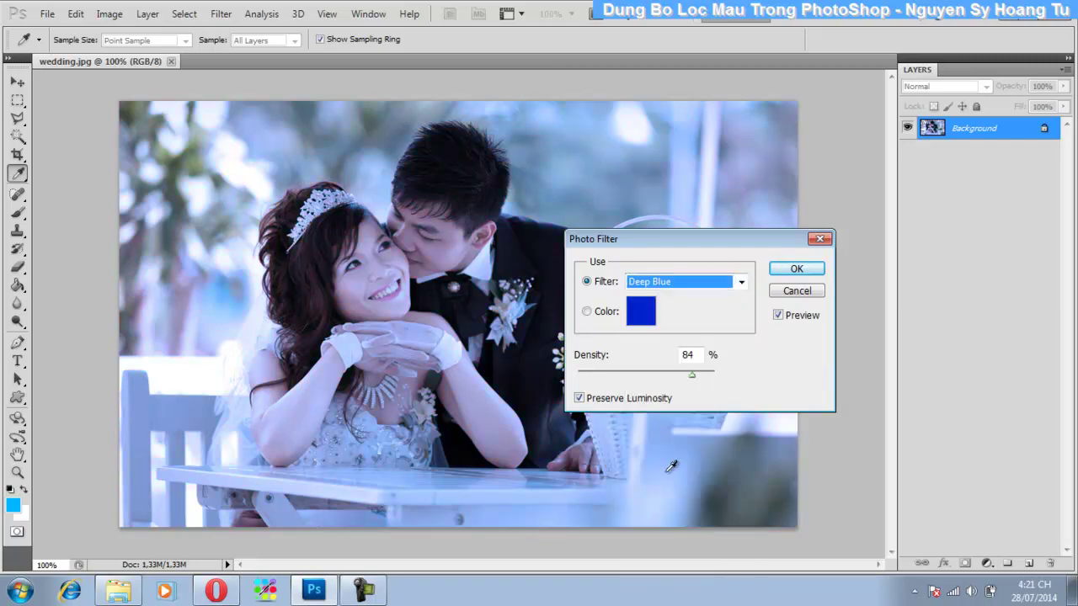
{"action": "left_click_drag", "start_coordinate": [701, 377], "coordinate": [657, 378]}
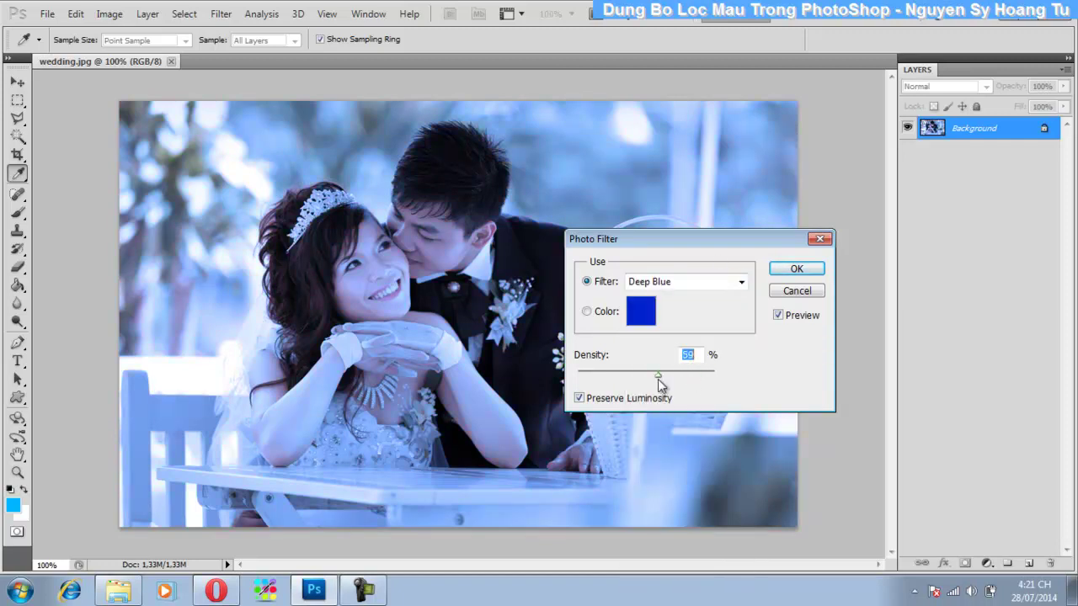
Step: Settle on the Underwater preset at 80% density
{"action": "left_click", "coordinate": [667, 281]}
{"action": "left_click", "coordinate": [678, 584]}
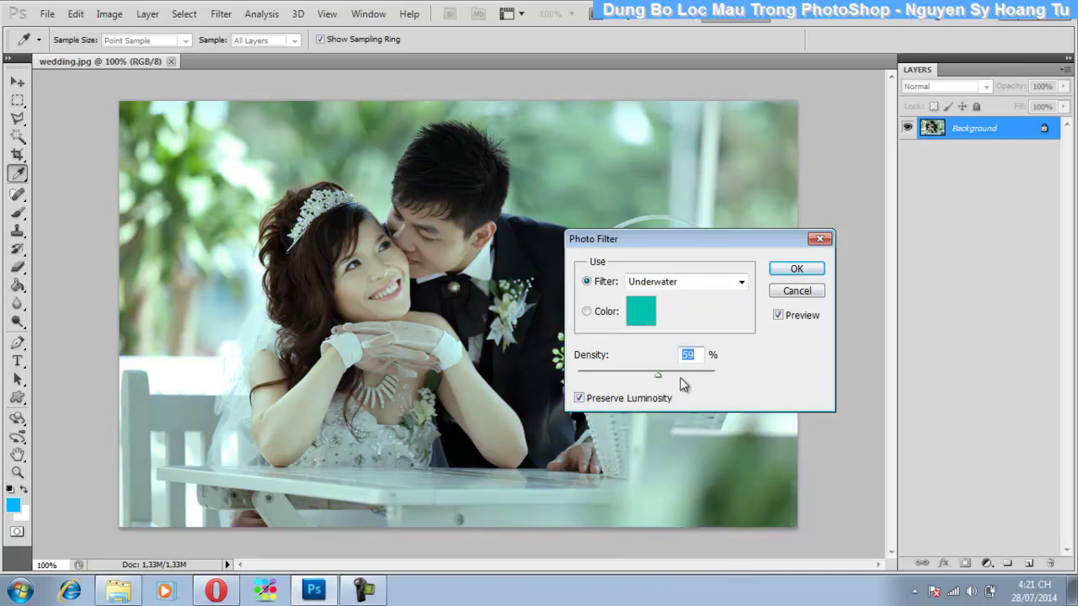
{"action": "left_click", "coordinate": [683, 284]}
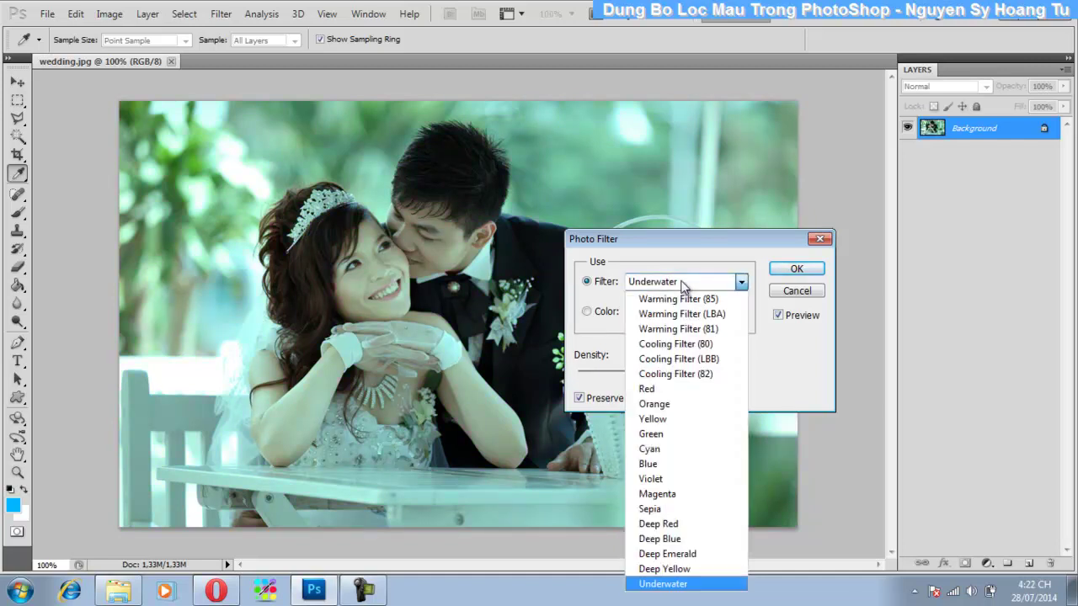
{"action": "left_click", "coordinate": [681, 268]}
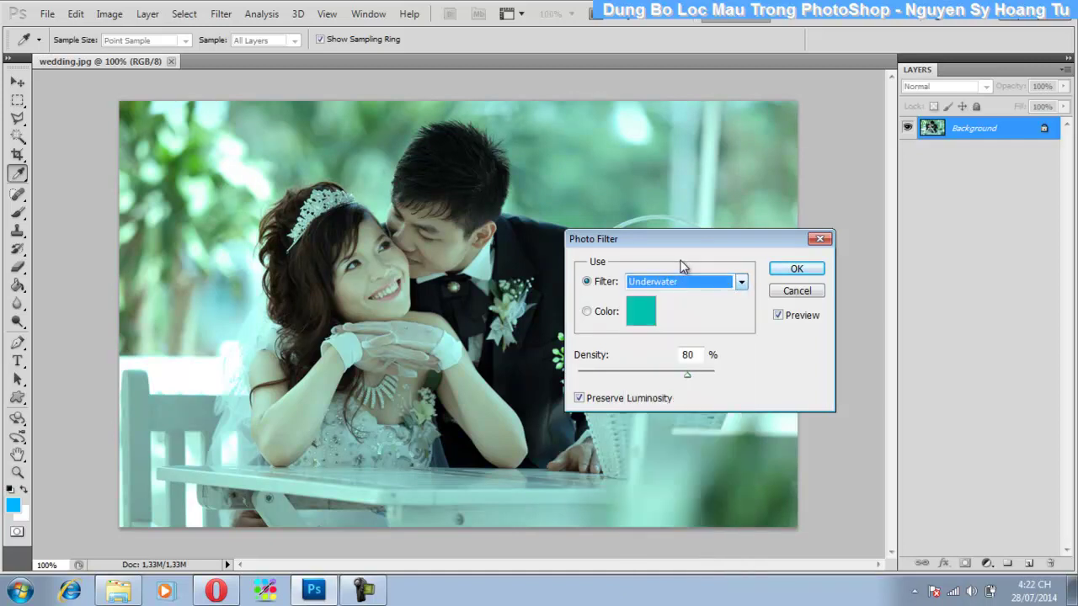
Step: Switch to a custom Color tint, trial yellow, pale green and red-orange, then cancel
{"action": "left_click", "coordinate": [587, 312]}
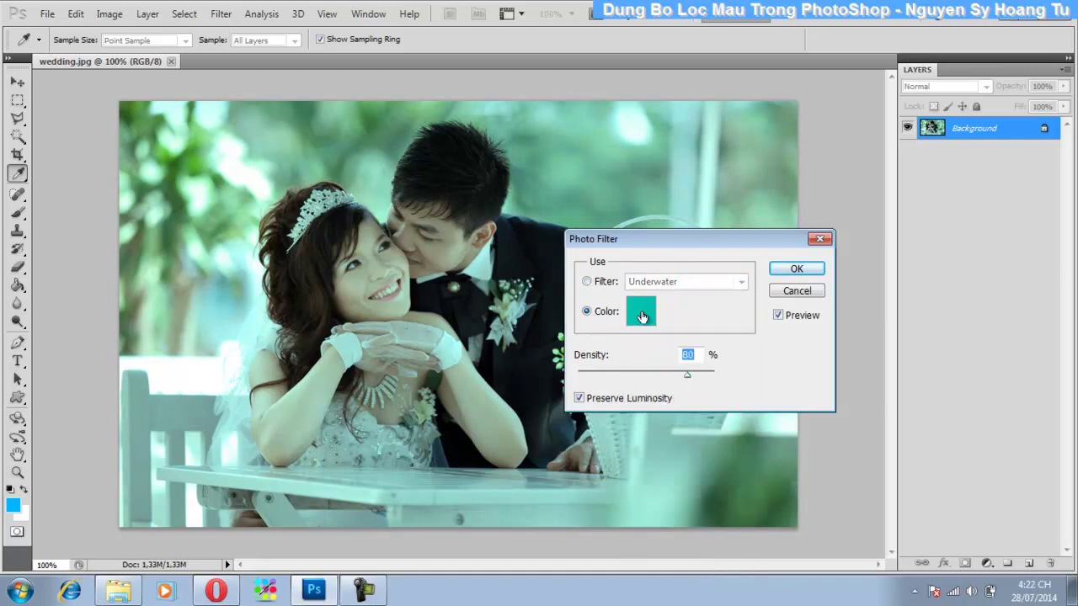
{"action": "left_click", "coordinate": [642, 313]}
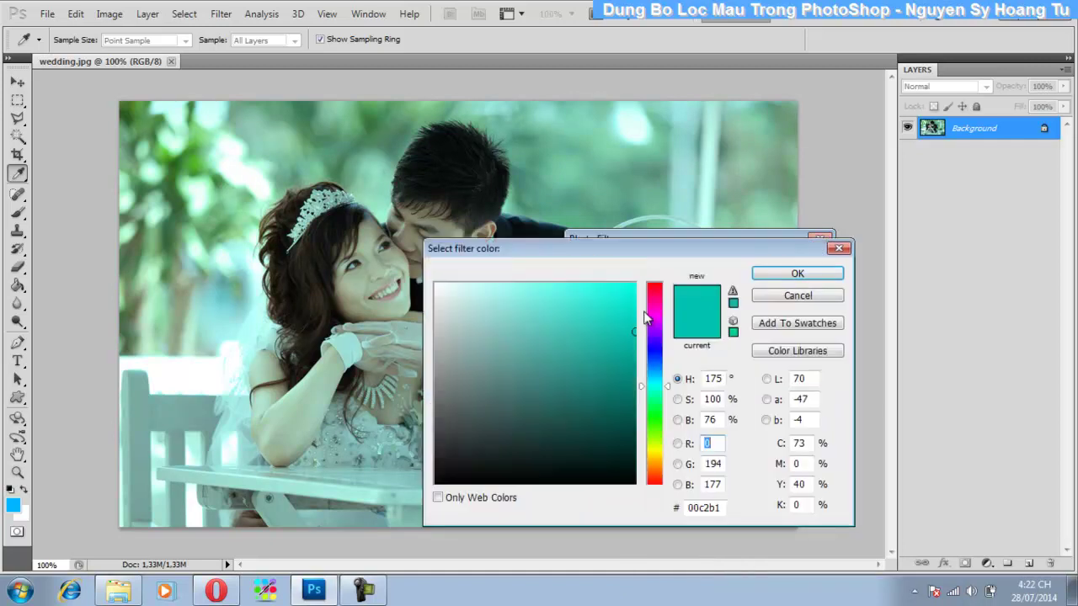
{"action": "left_click", "coordinate": [655, 452]}
{"action": "left_click_drag", "start_coordinate": [605, 353], "coordinate": [634, 285]}
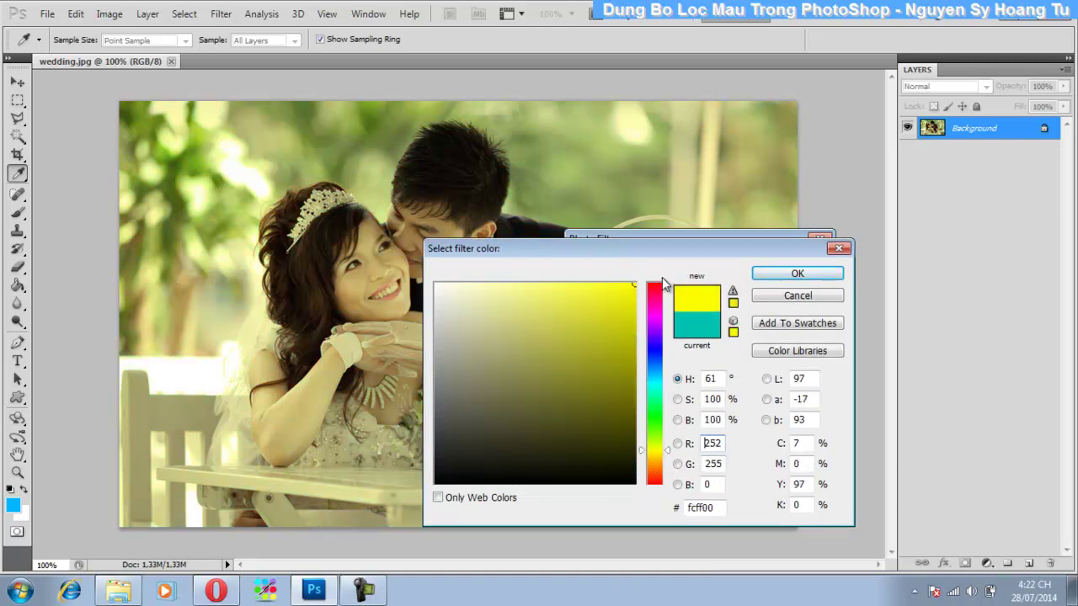
{"action": "left_click", "coordinate": [655, 421]}
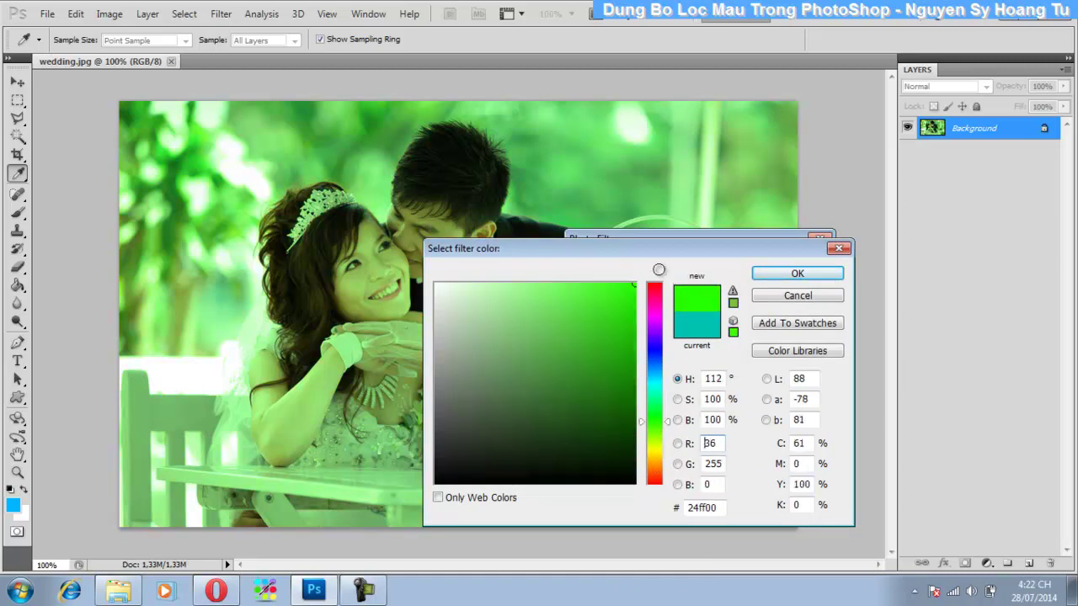
{"action": "left_click", "coordinate": [500, 282]}
{"action": "left_click", "coordinate": [454, 283]}
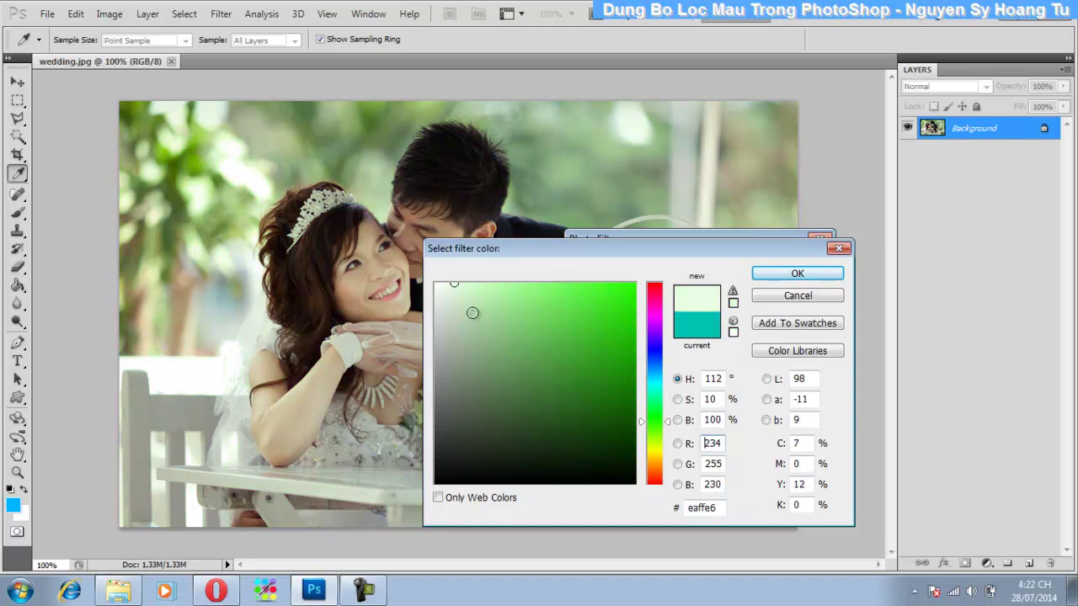
{"action": "left_click", "coordinate": [655, 474]}
{"action": "left_click", "coordinate": [633, 342]}
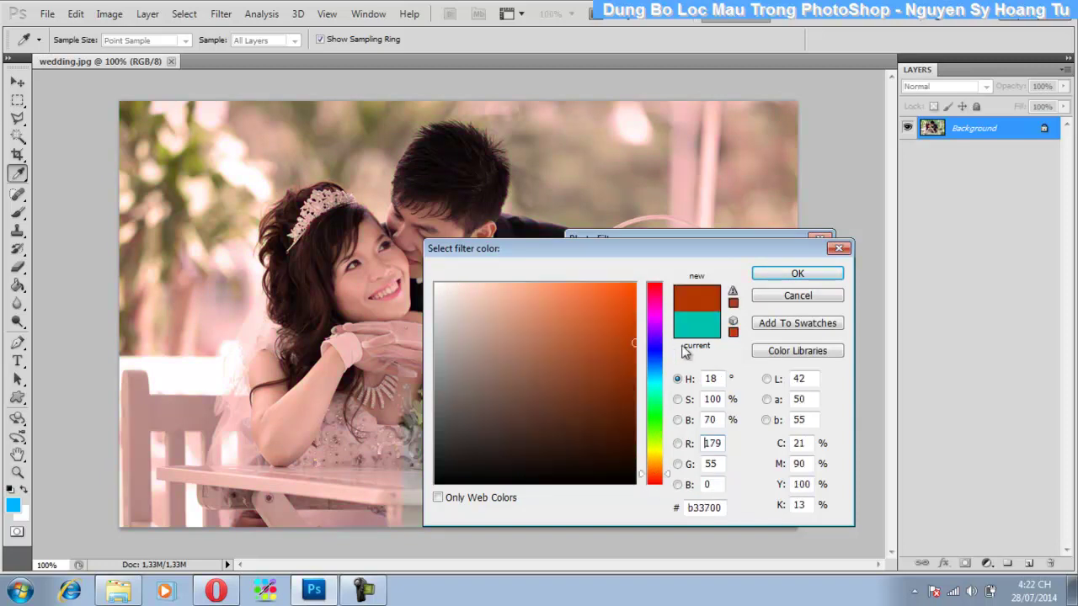
{"action": "left_click", "coordinate": [780, 300]}
Step: Try purple and lavender, then choose hot pink ff009c at about 71% density
{"action": "left_click", "coordinate": [642, 347]}
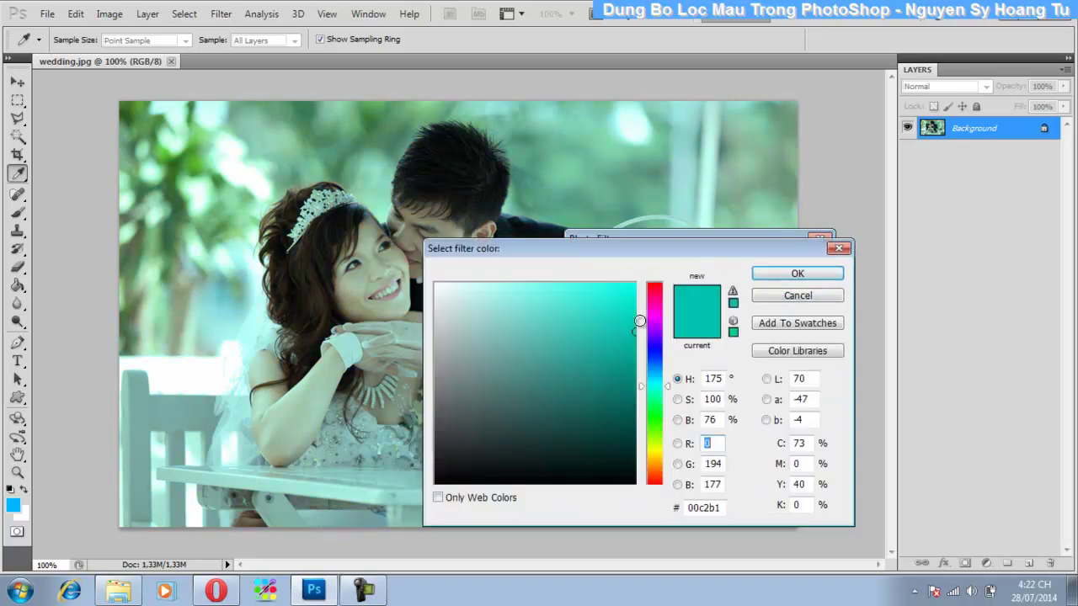
{"action": "left_click", "coordinate": [654, 334]}
{"action": "left_click", "coordinate": [634, 313]}
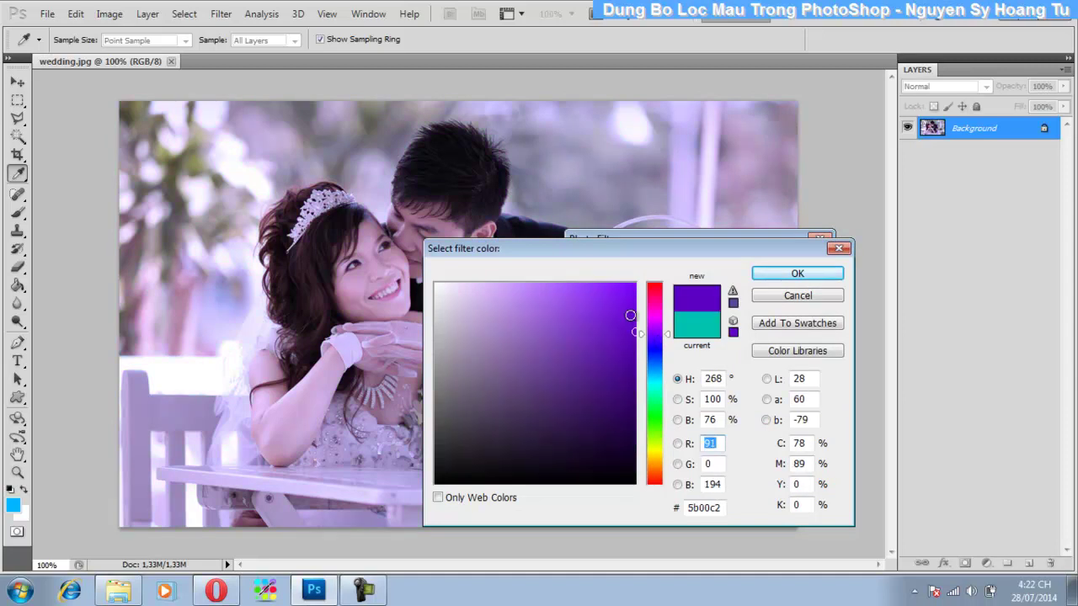
{"action": "left_click", "coordinate": [560, 310]}
{"action": "left_click", "coordinate": [481, 284]}
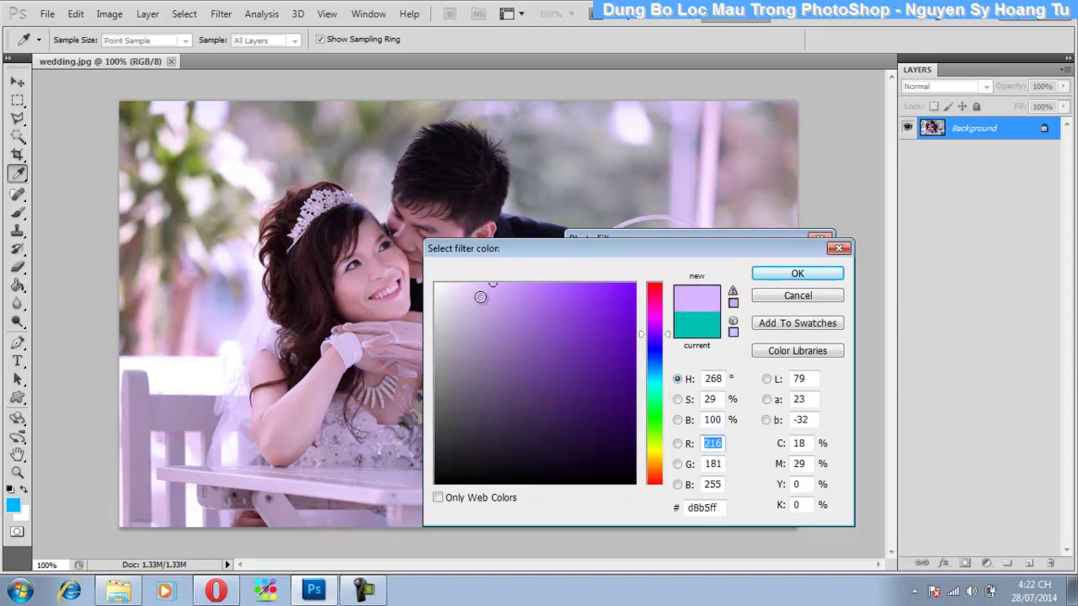
{"action": "left_click", "coordinate": [654, 312]}
{"action": "left_click_drag", "start_coordinate": [637, 296], "coordinate": [654, 262]}
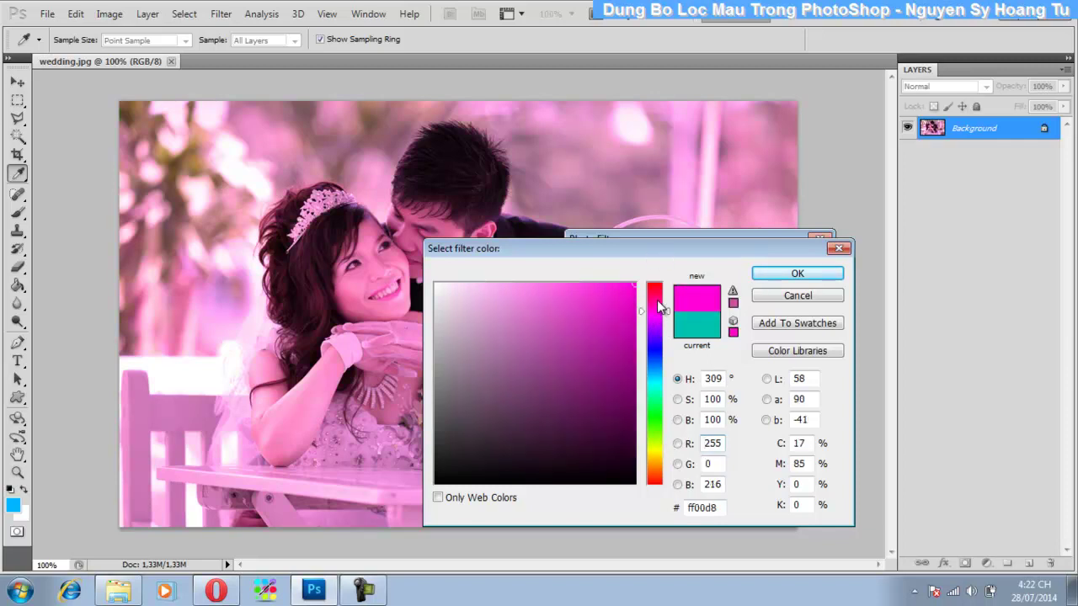
{"action": "left_click", "coordinate": [658, 295]}
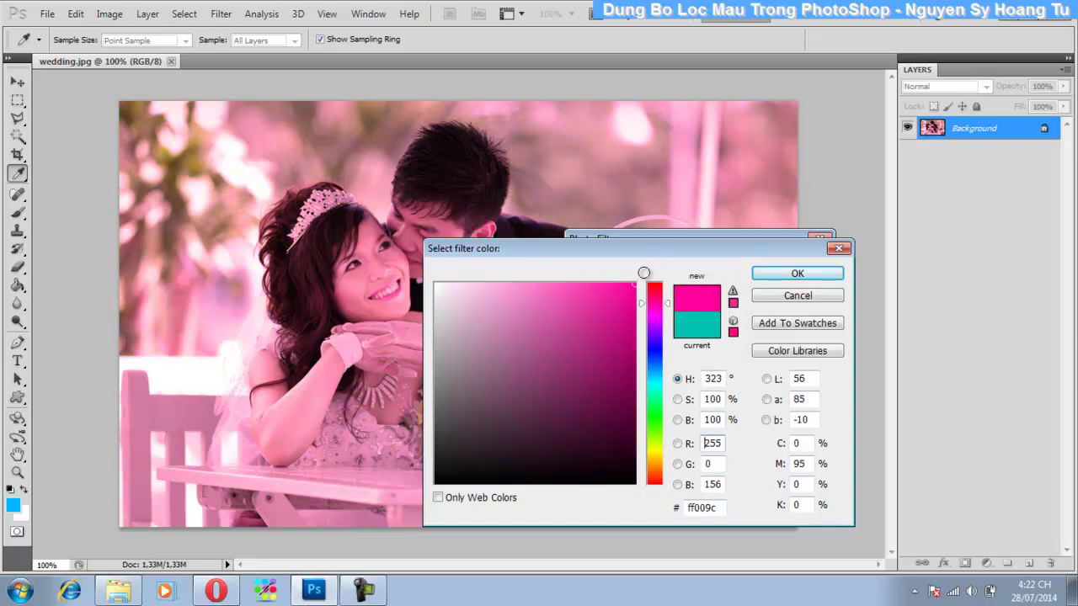
{"action": "left_click", "coordinate": [792, 276]}
{"action": "left_click_drag", "start_coordinate": [685, 376], "coordinate": [634, 373]}
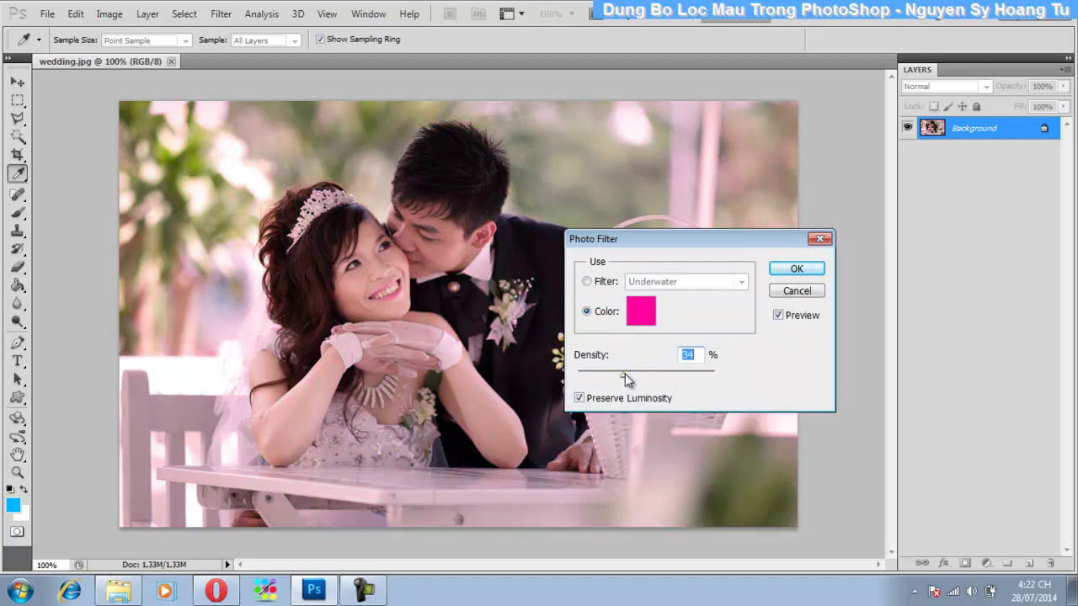
{"action": "left_click_drag", "start_coordinate": [621, 378], "coordinate": [657, 376]}
Step: Toggle the preview to compare, then darken the magenta tint slightly
{"action": "left_click", "coordinate": [778, 316]}
{"action": "left_click", "coordinate": [777, 316]}
{"action": "left_click", "coordinate": [642, 318]}
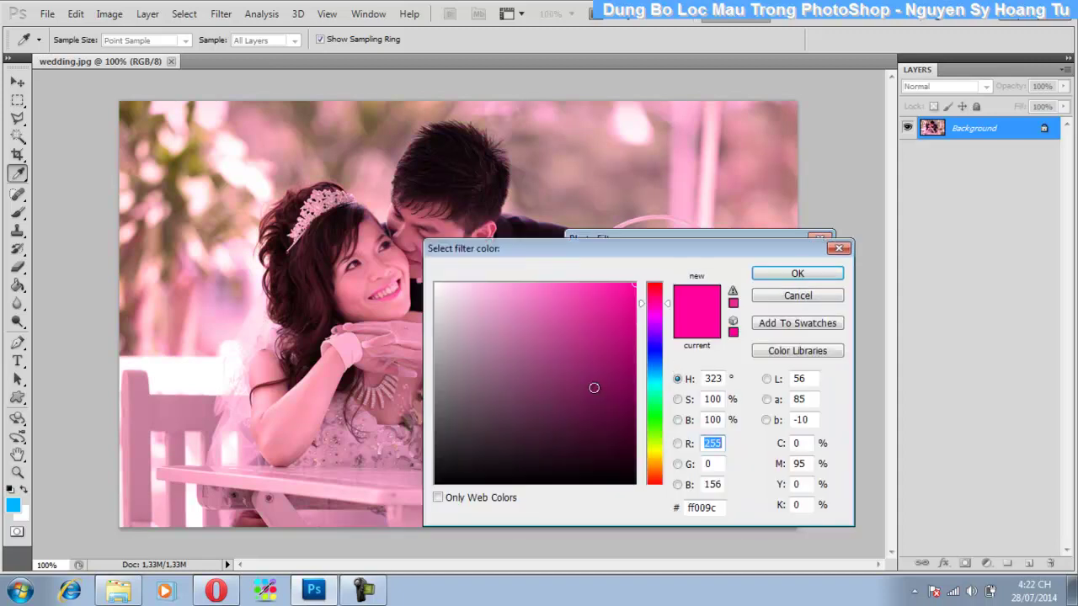
{"action": "left_click_drag", "start_coordinate": [595, 385], "coordinate": [637, 389]}
{"action": "left_click", "coordinate": [634, 350]}
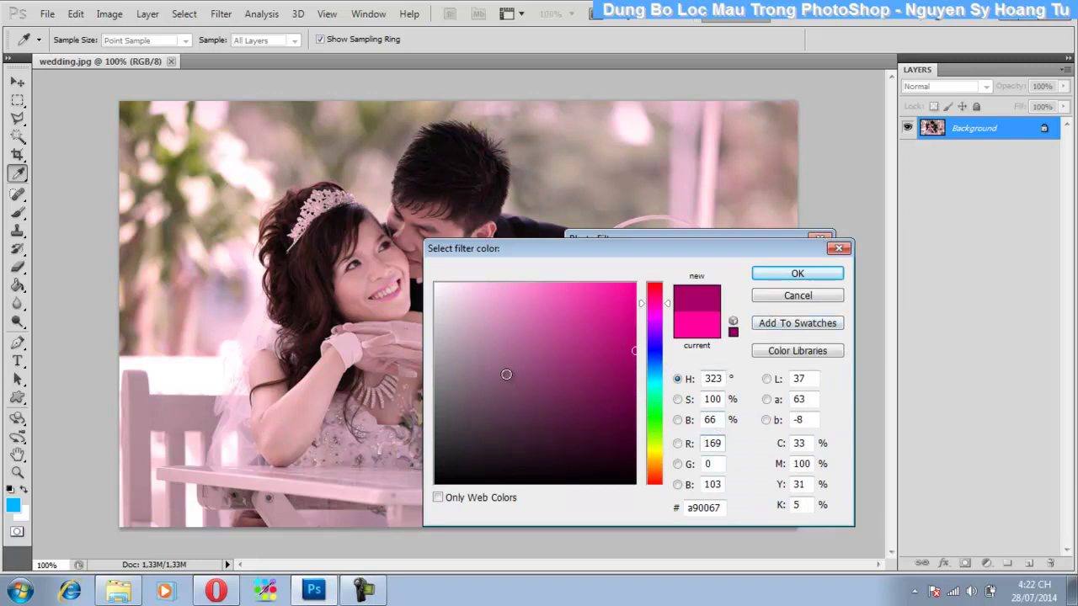
Step: Change the tint to yellow-green, then cancel Photo Filter, keeping the original colours
{"action": "left_click", "coordinate": [657, 354]}
{"action": "left_click", "coordinate": [658, 432]}
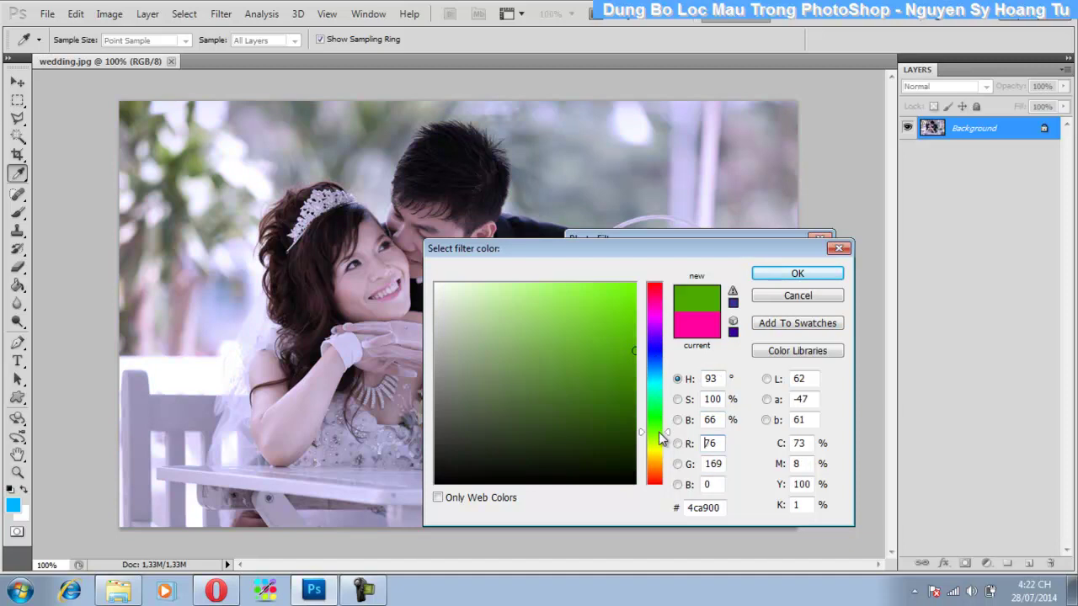
{"action": "left_click_drag", "start_coordinate": [659, 451], "coordinate": [657, 437]}
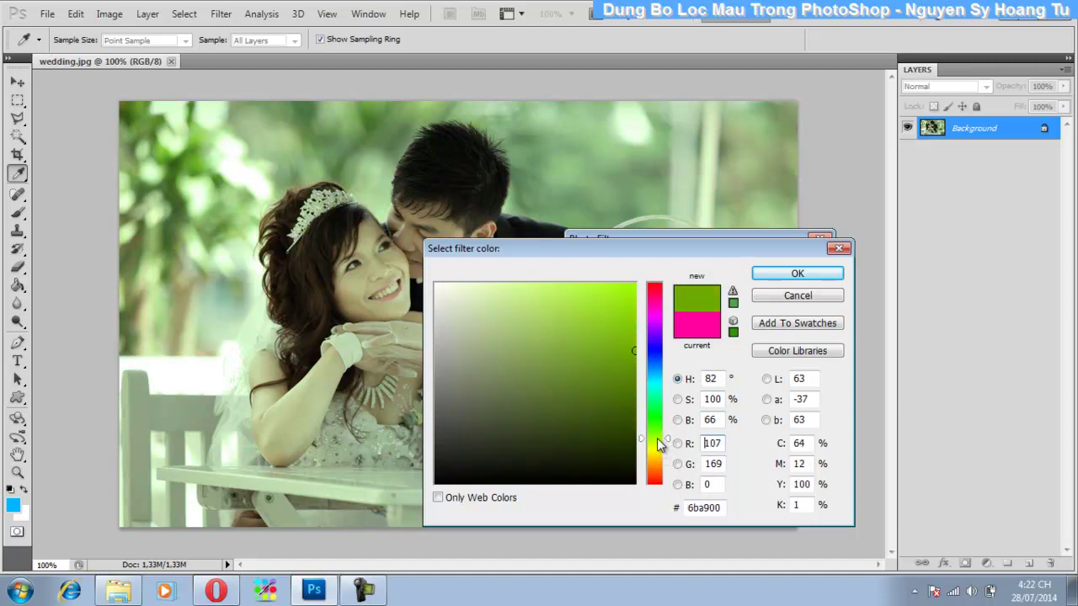
{"action": "left_click", "coordinate": [787, 273]}
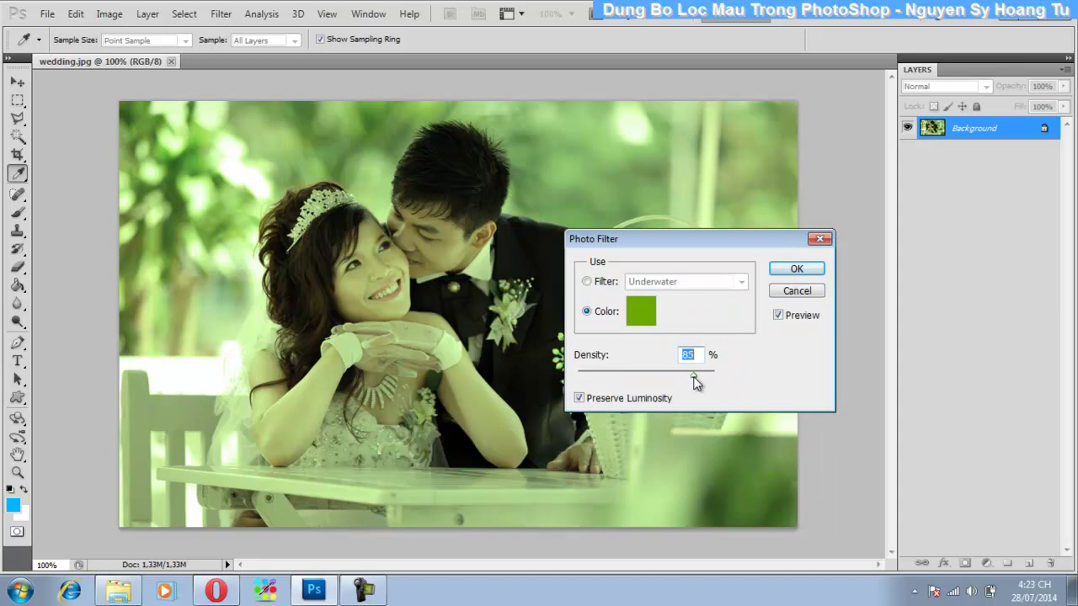
{"action": "left_click", "coordinate": [807, 291]}
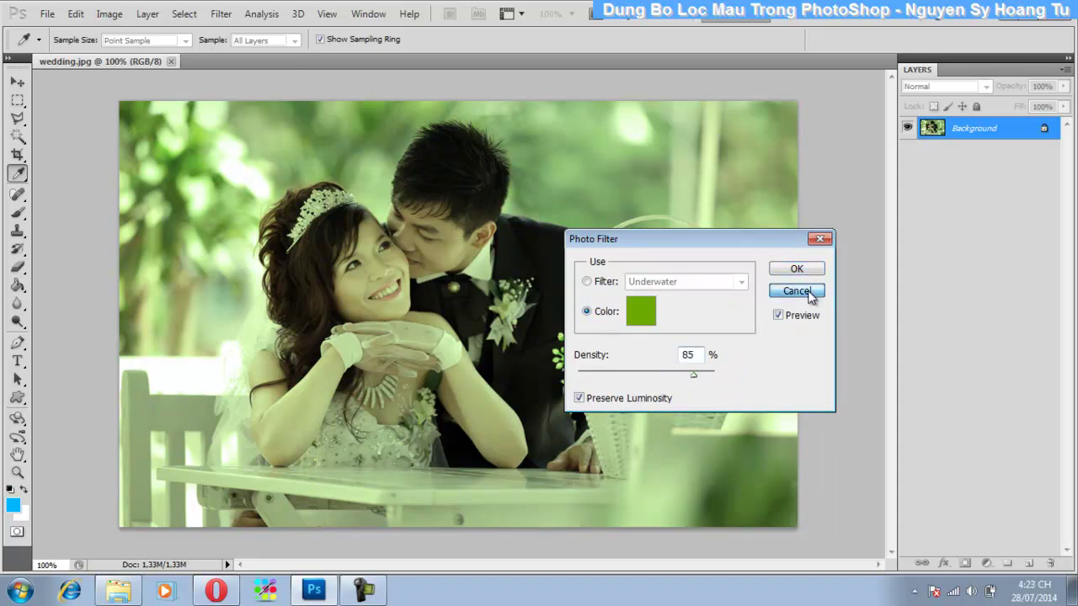
{"action": "left_click", "coordinate": [123, 18]}
{"action": "mouse_move", "coordinate": [133, 53]}
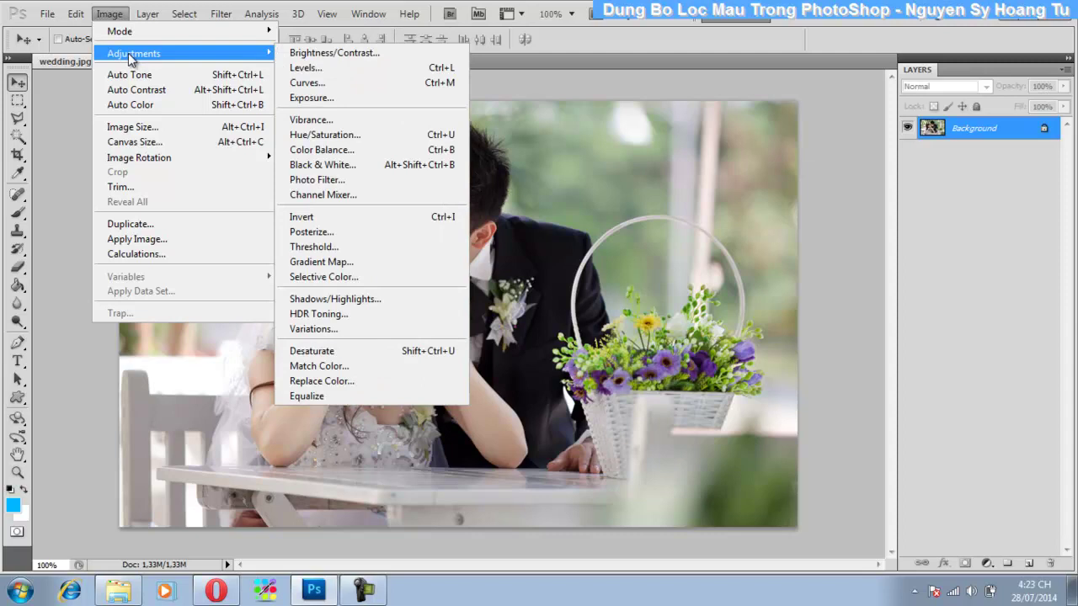
{"action": "left_click", "coordinate": [818, 156]}
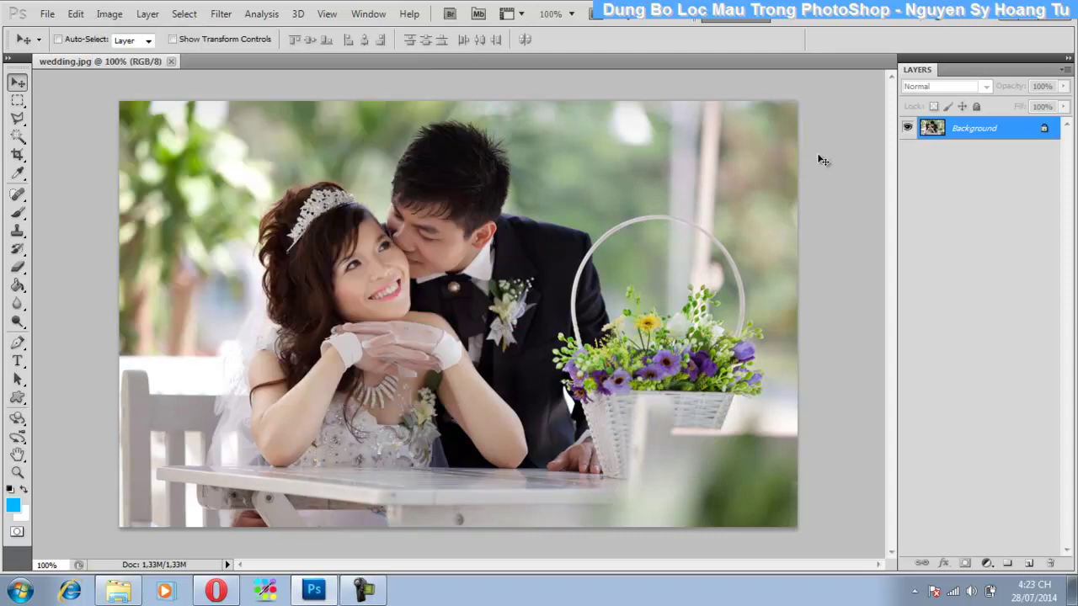